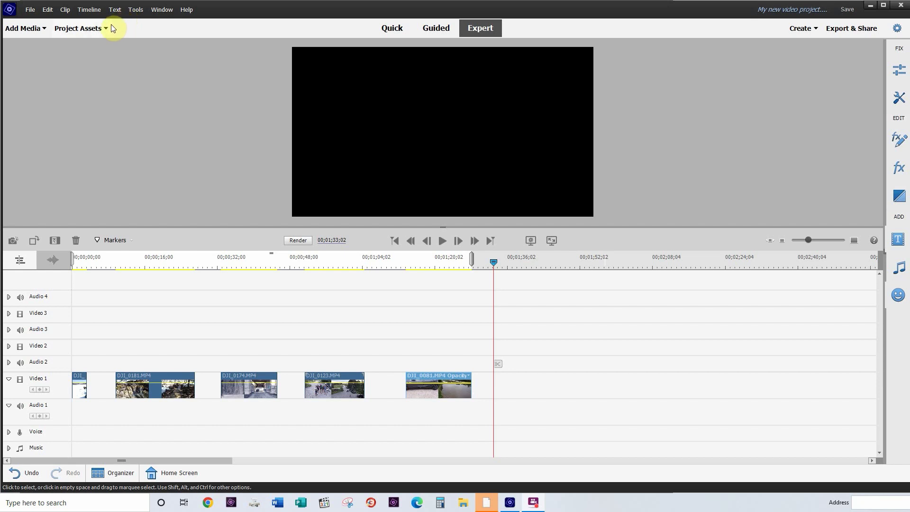
# - Show Project Assets and preview the first Video 1 snowmobile clip from the timeline start
pyautogui.click(106, 29)
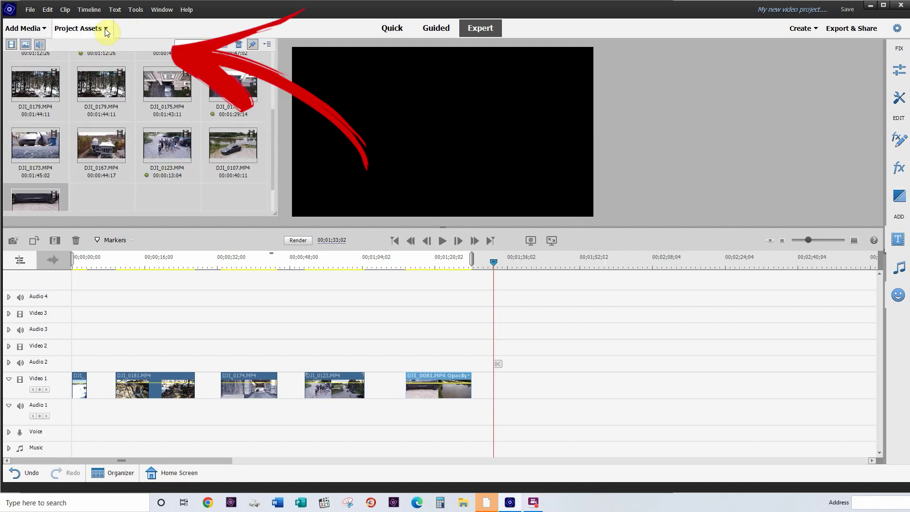
pyautogui.scroll(3, 149, 159)
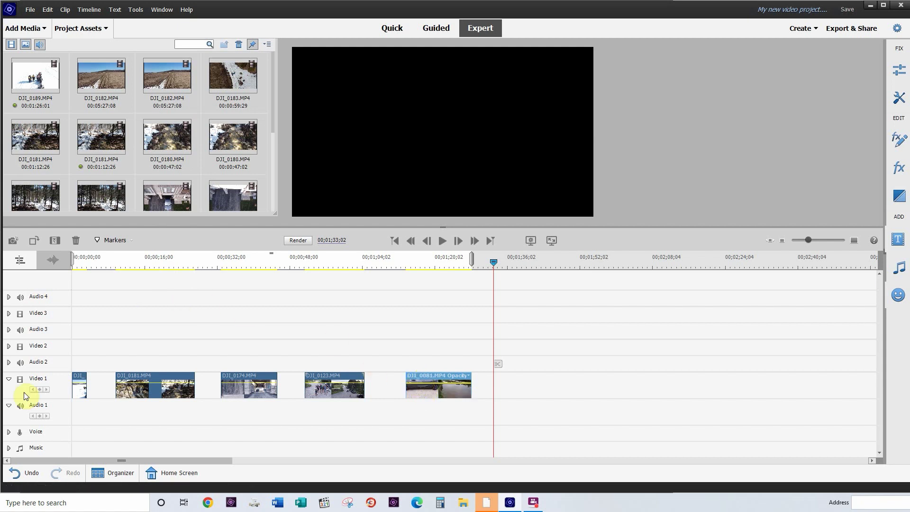
pyautogui.click(80, 384)
pyautogui.click(81, 264)
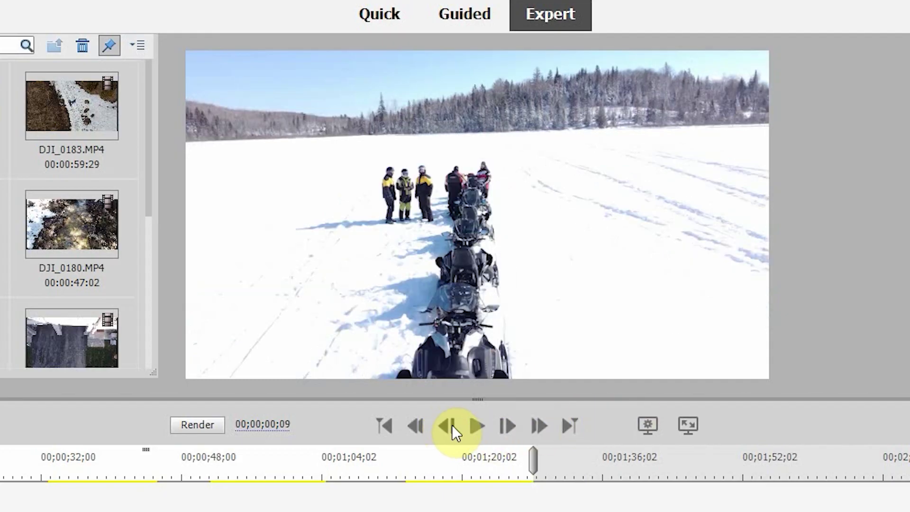
pyautogui.click(472, 425)
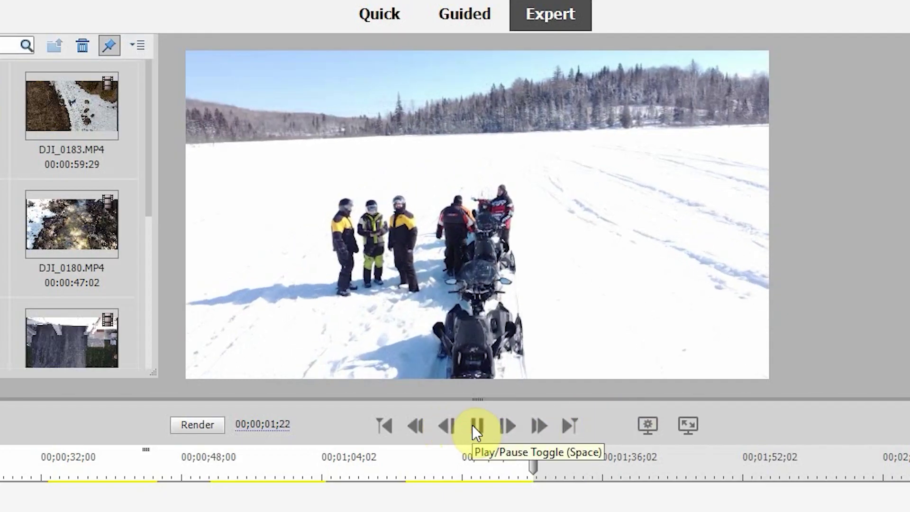
pyautogui.click(473, 425)
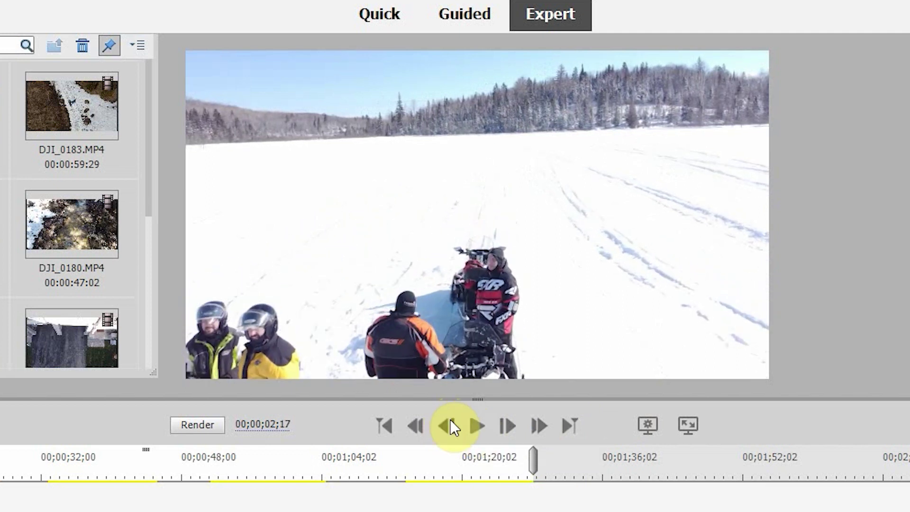
pyautogui.click(469, 428)
pyautogui.click(469, 428)
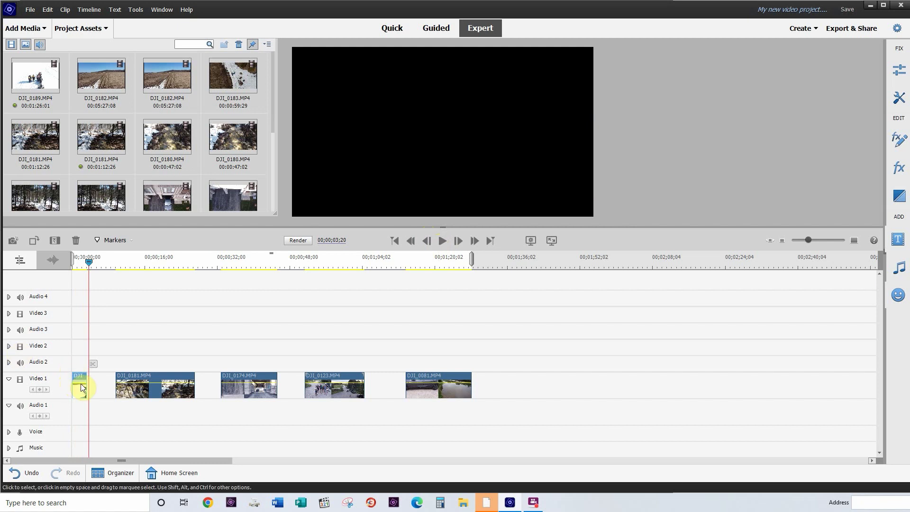
# - Apply Time Stretch Reverse Speed at 100% to the first Video 1 clip and preview it
pyautogui.rightClick(81, 387)
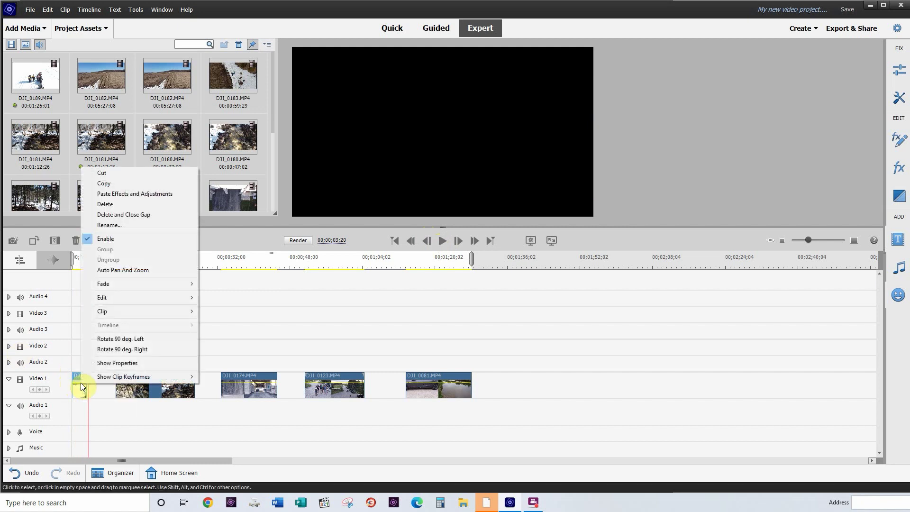
pyautogui.click(77, 432)
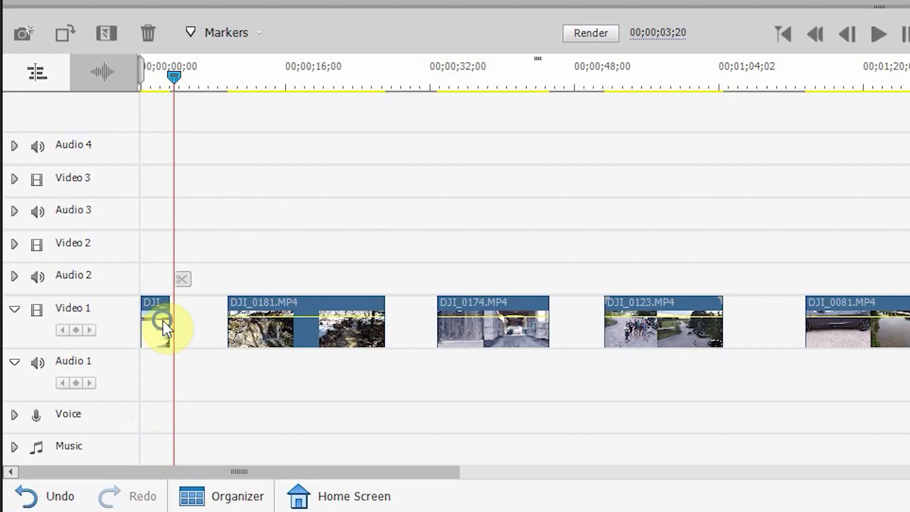
pyautogui.rightClick(163, 320)
pyautogui.moveTo(220, 180)
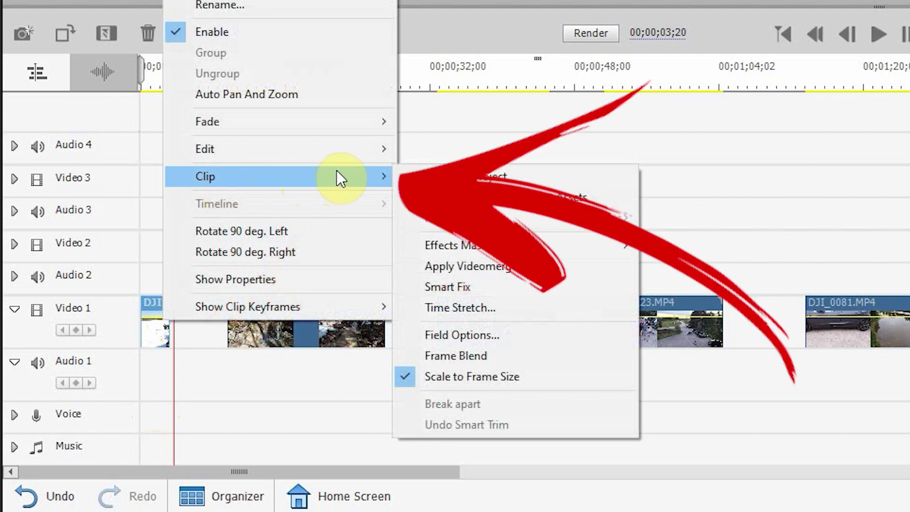
pyautogui.click(503, 308)
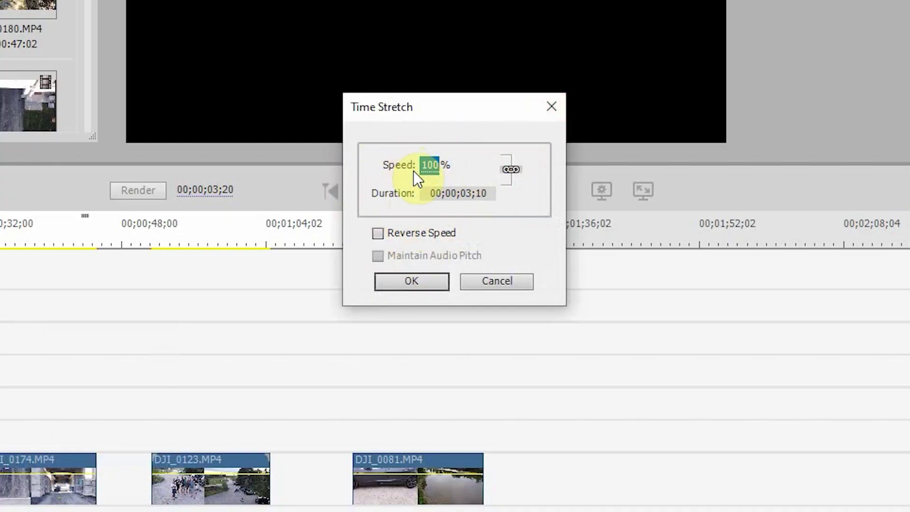
pyautogui.click(379, 234)
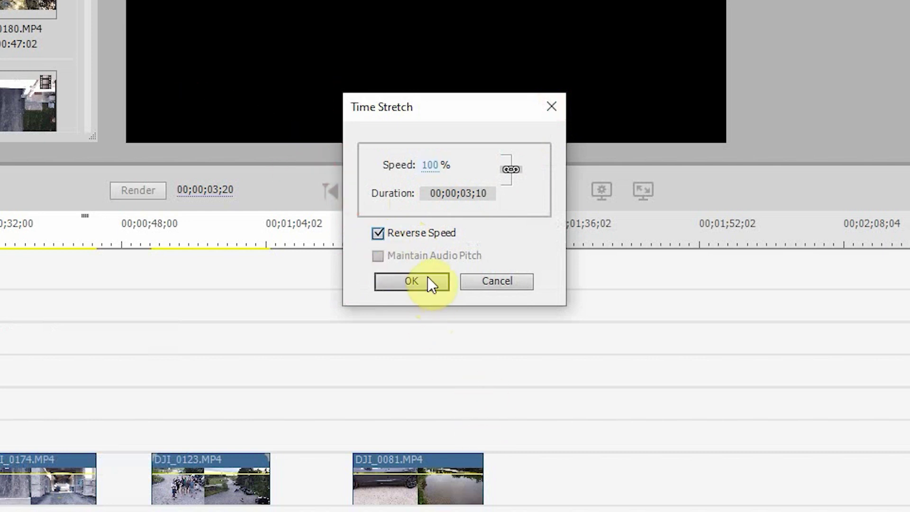
pyautogui.click(411, 281)
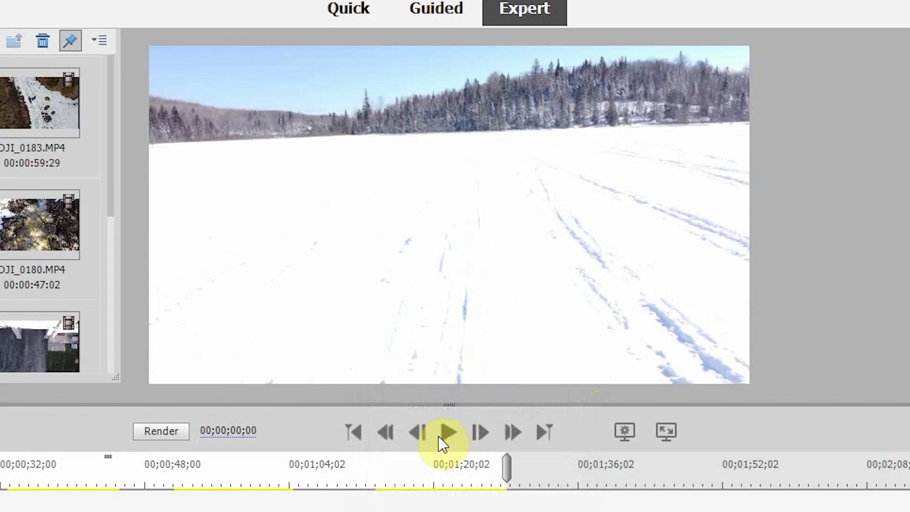
pyautogui.click(418, 193)
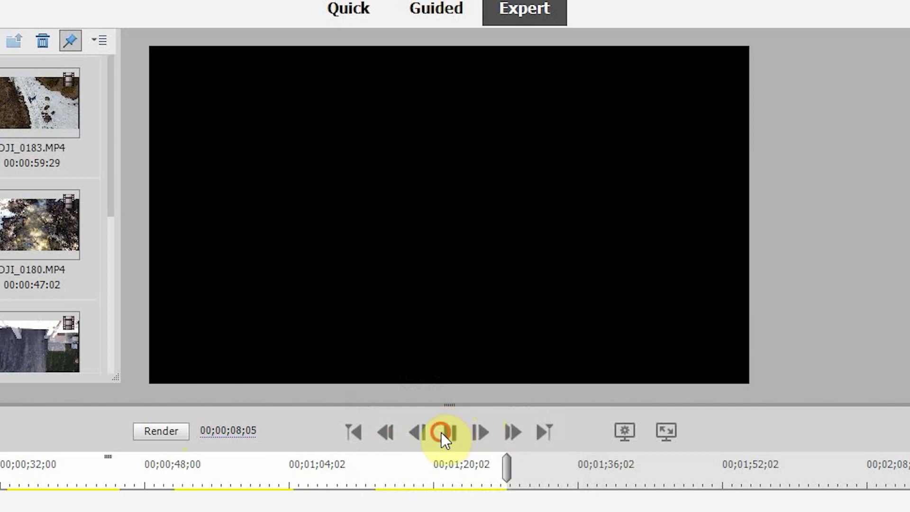
pyautogui.click(442, 433)
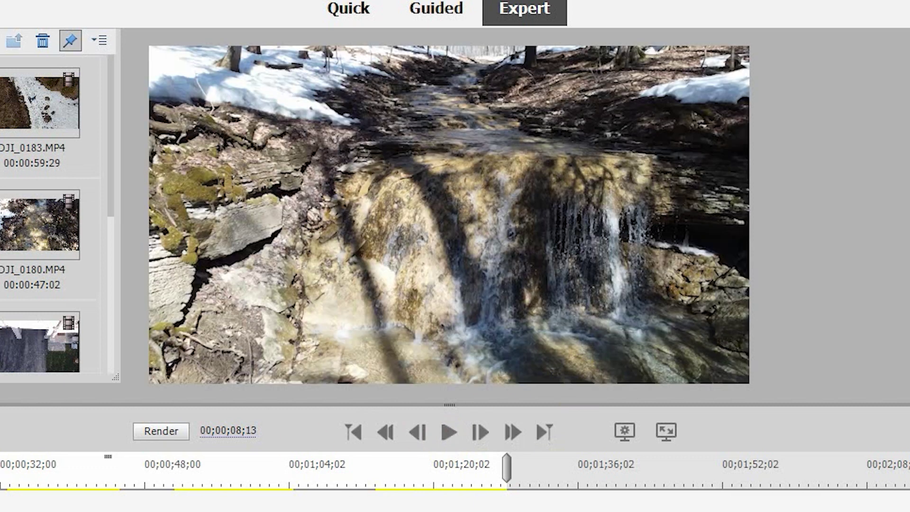
pyautogui.moveTo(228, 430); pyautogui.dragTo(229, 422)
pyautogui.click(481, 432)
pyautogui.click(445, 432)
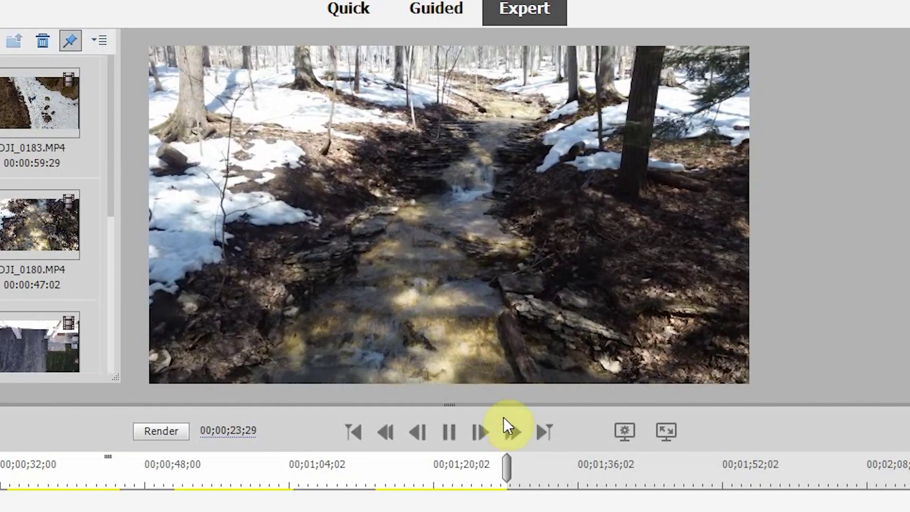
# - Stop playback and turn on Reverse Speed for DJI_0181 in Time Stretch
pyautogui.click(450, 437)
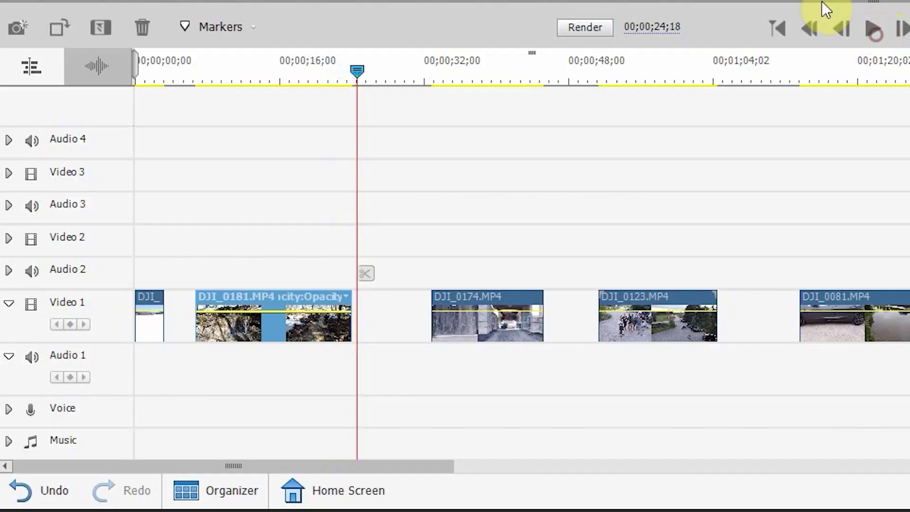
pyautogui.rightClick(259, 322)
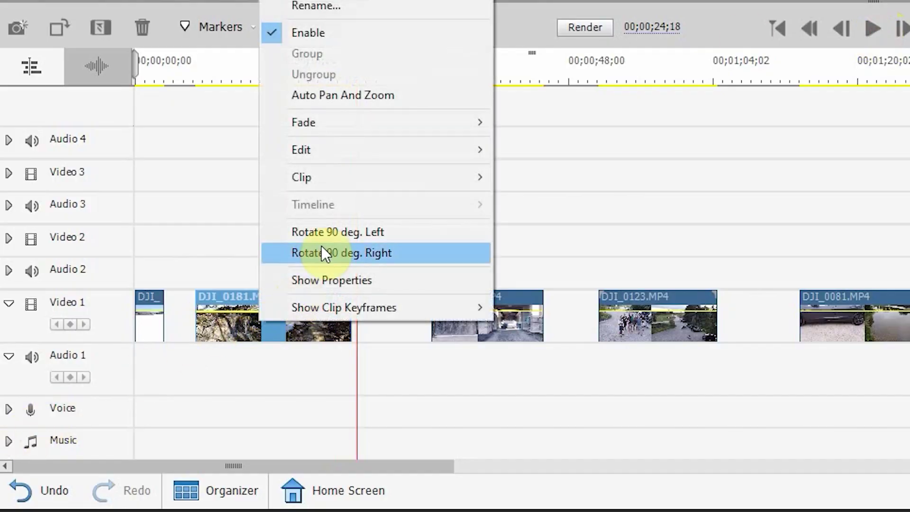
pyautogui.moveTo(349, 171)
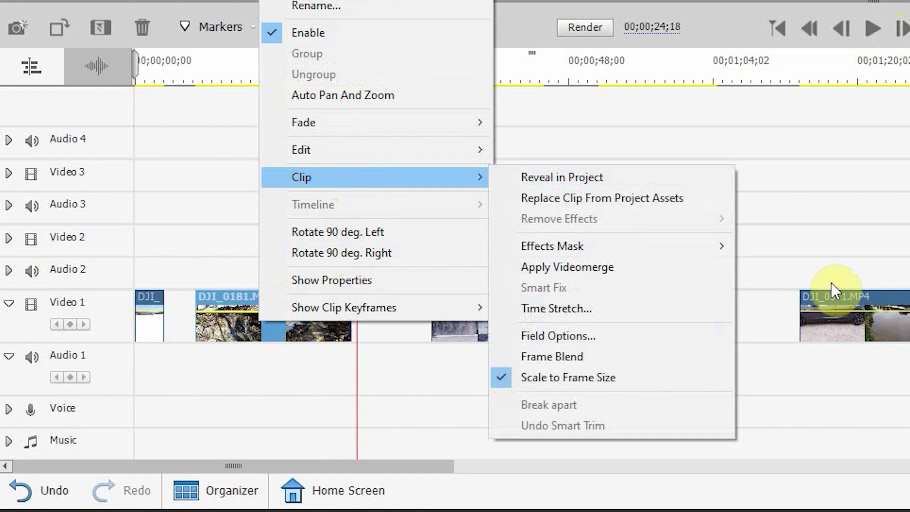
pyautogui.click(579, 309)
pyautogui.click(854, 71)
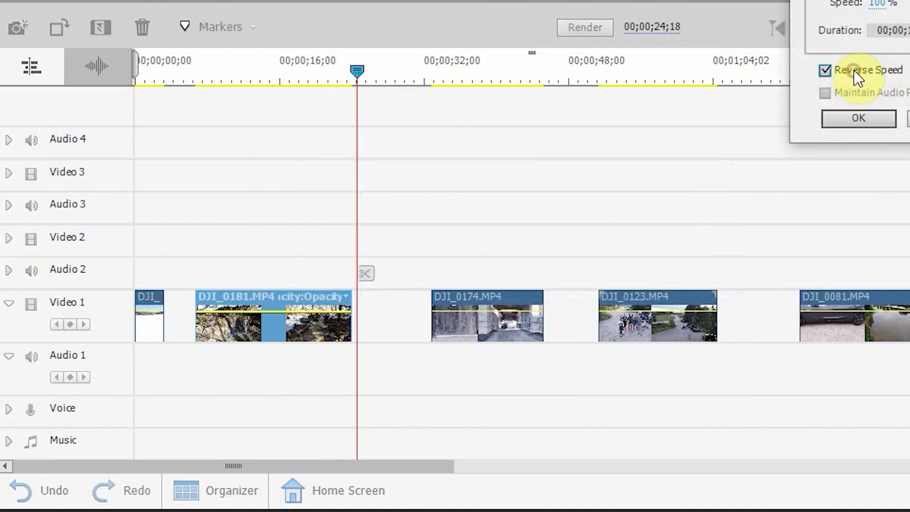
pyautogui.click(860, 118)
# - Play the reversed waterfall clip from about five seconds in, ending near 00;00;24;05
pyautogui.click(184, 77)
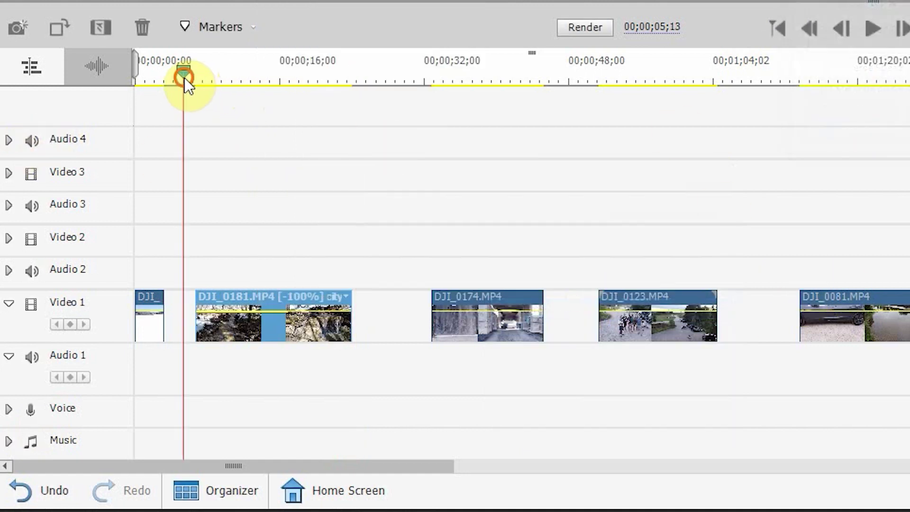
pyautogui.click(871, 30)
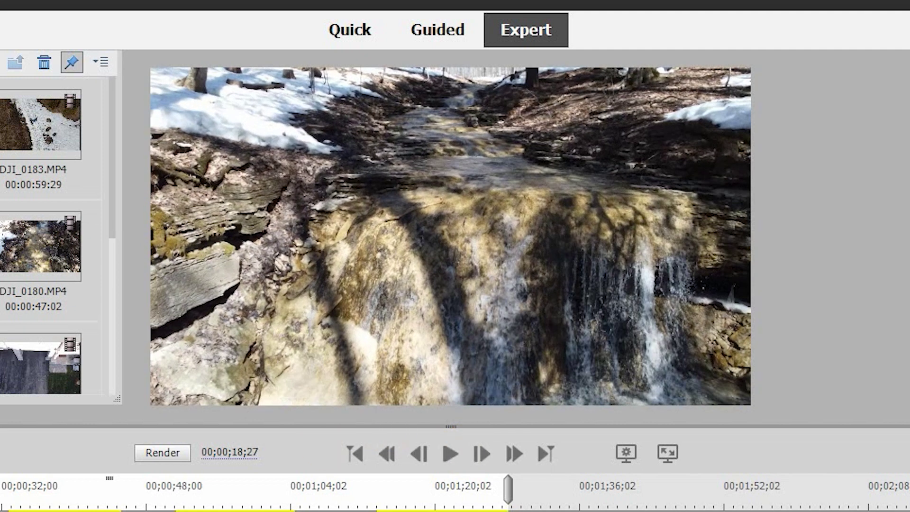
pyautogui.click(463, 450)
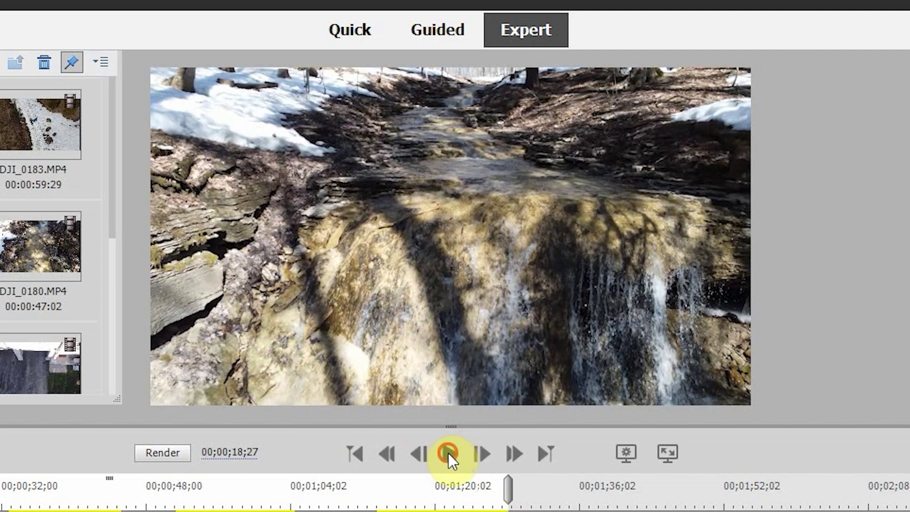
pyautogui.click(447, 455)
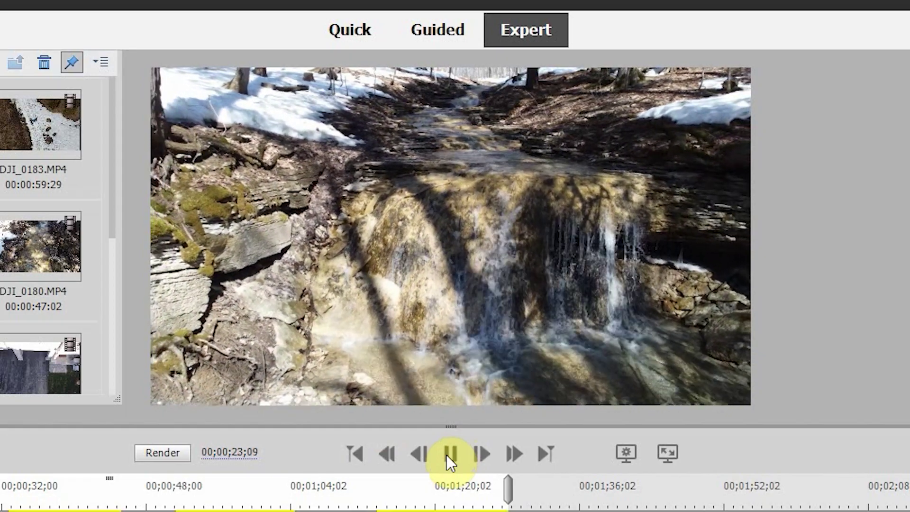
pyautogui.click(446, 454)
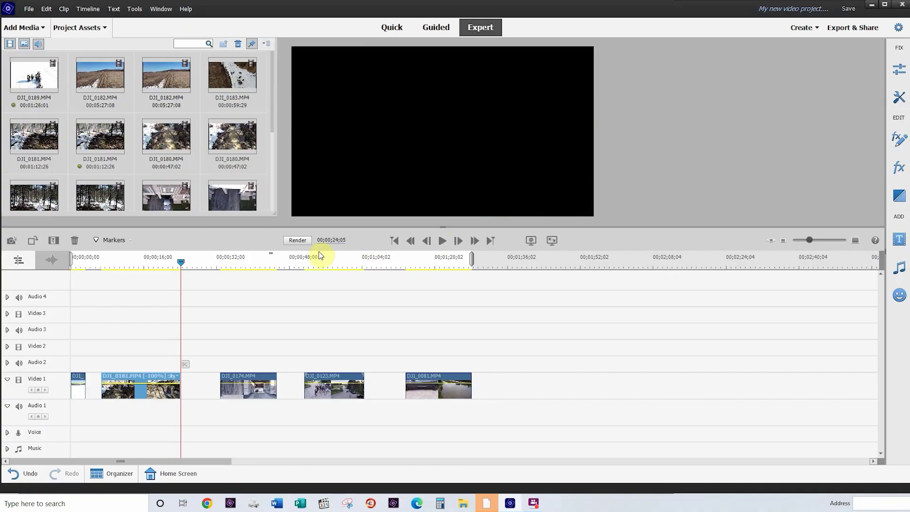
# - Scrub to the DJI_0174 garage clip and reverse it to -100% via Time Stretch
pyautogui.click(182, 260)
pyautogui.moveTo(183, 262); pyautogui.dragTo(235, 288)
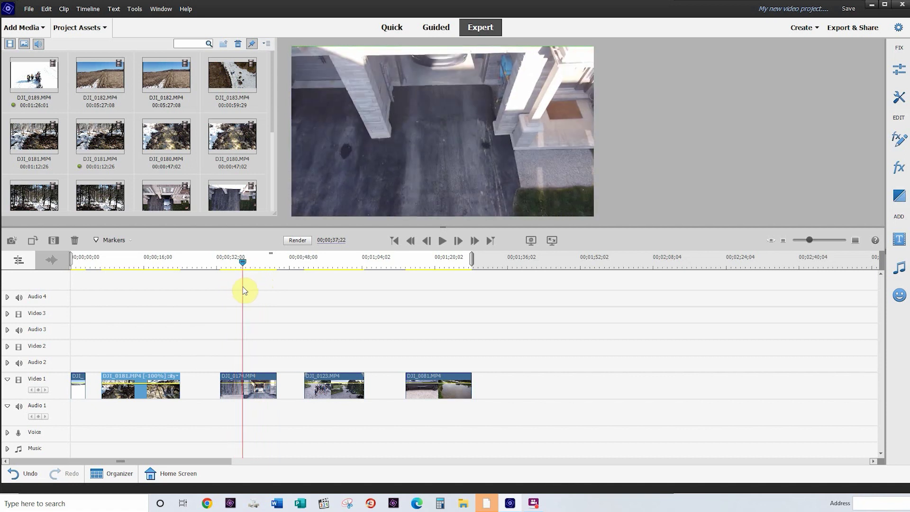
pyautogui.moveTo(246, 290); pyautogui.dragTo(271, 298)
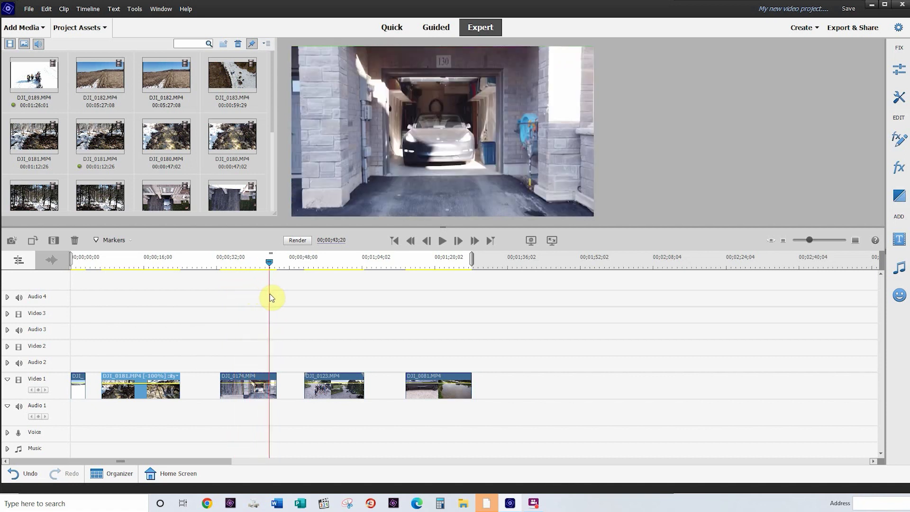
pyautogui.rightClick(239, 383)
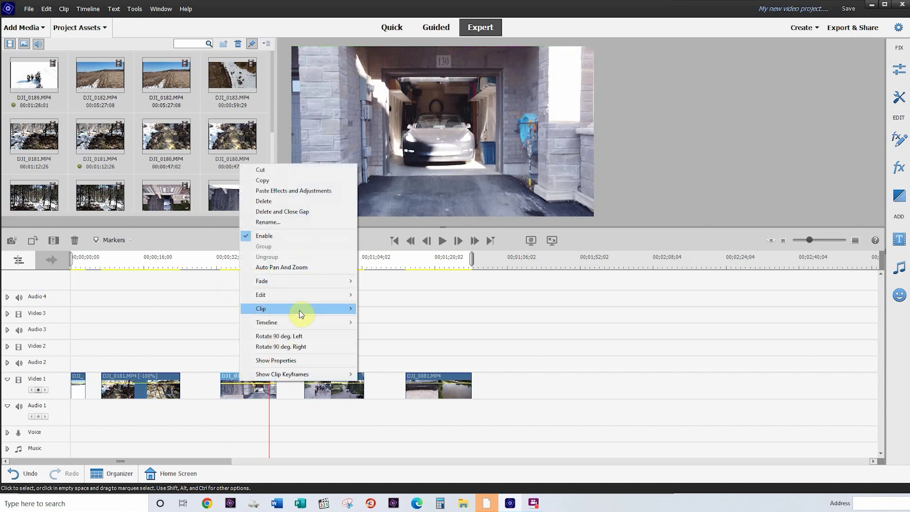
pyautogui.moveTo(309, 308)
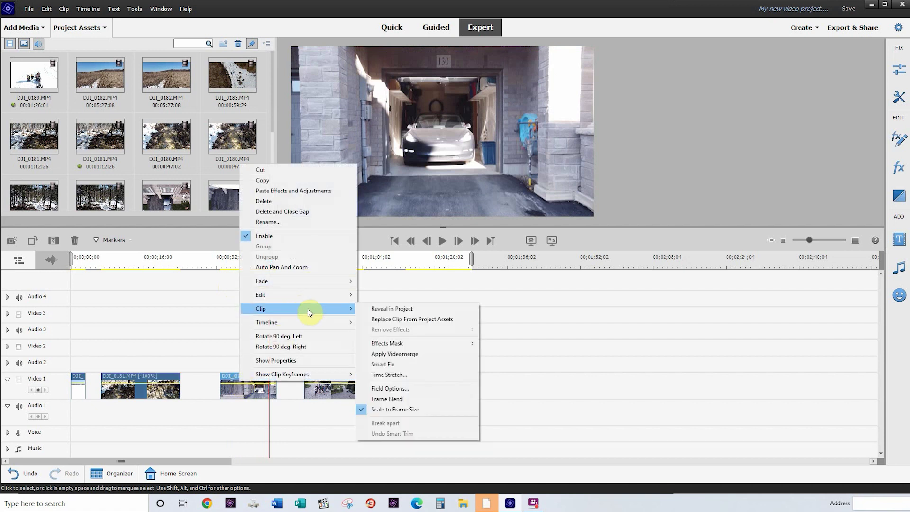
pyautogui.click(388, 375)
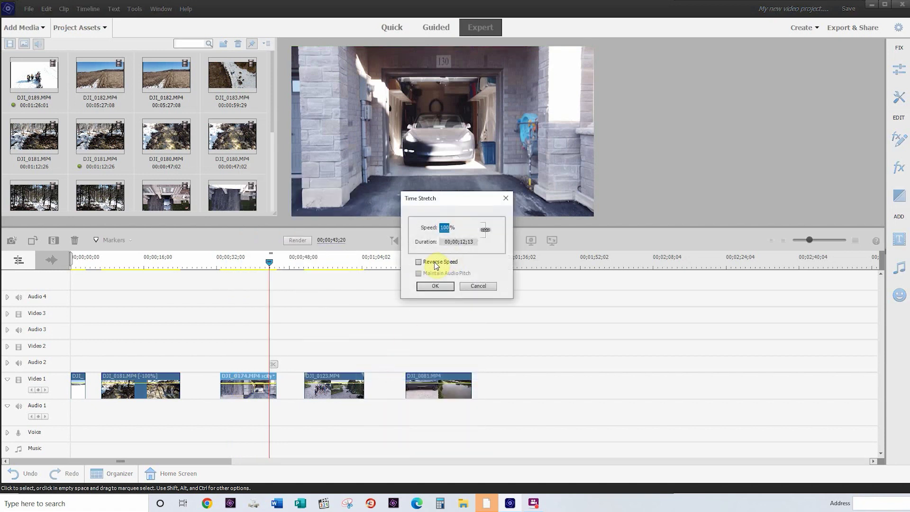
pyautogui.click(435, 287)
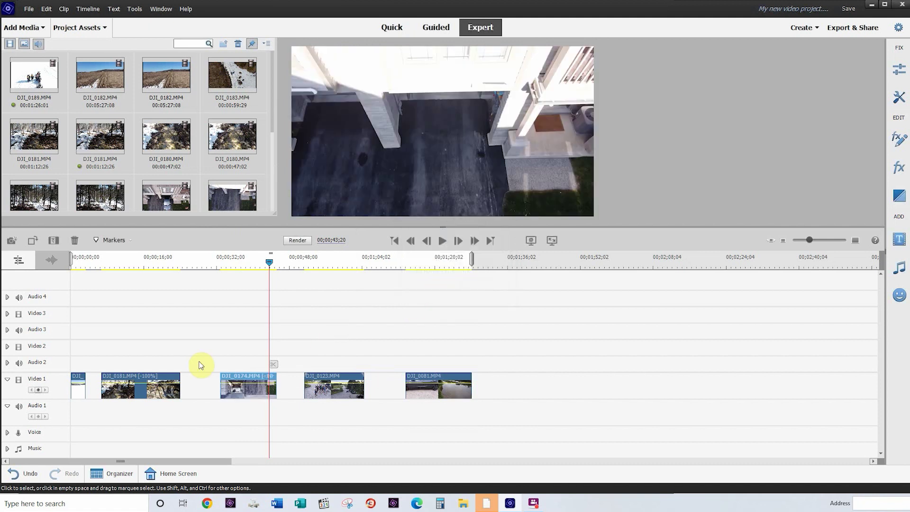
# - Preview the reversed garage clip, then move the playhead toward DJI_0123
pyautogui.moveTo(270, 264); pyautogui.dragTo(225, 263)
pyautogui.click(440, 240)
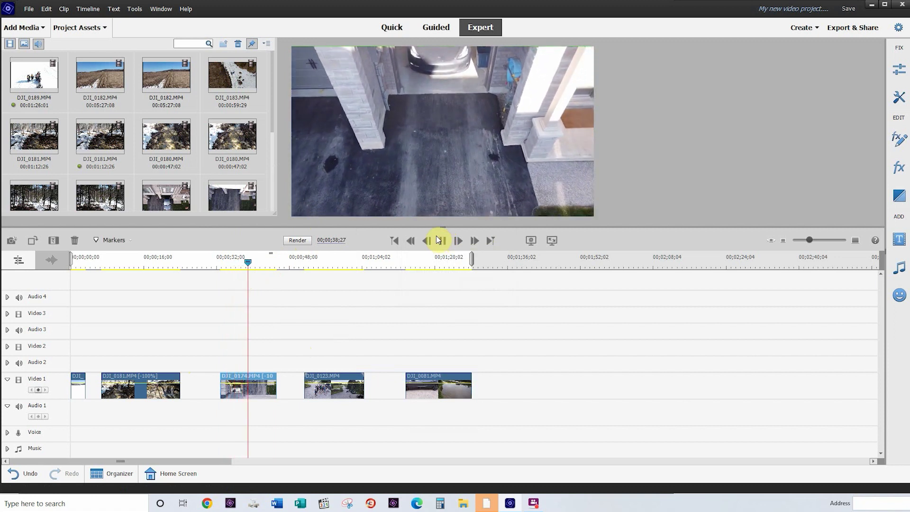
pyautogui.click(325, 262)
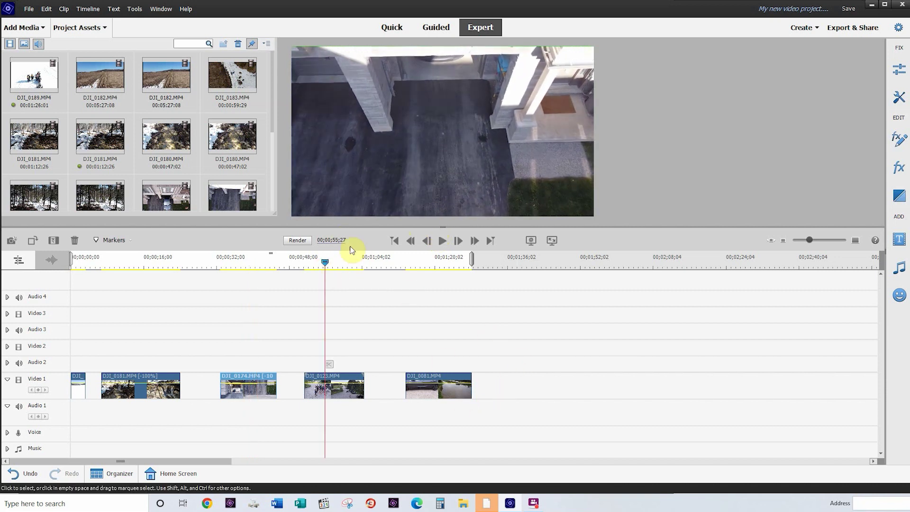
pyautogui.moveTo(325, 264); pyautogui.dragTo(366, 282)
# - Reverse DJI_0123 with Time Stretch Reverse Speed and play it through to about 00;01;04;19
pyautogui.rightClick(314, 388)
pyautogui.moveTo(361, 315)
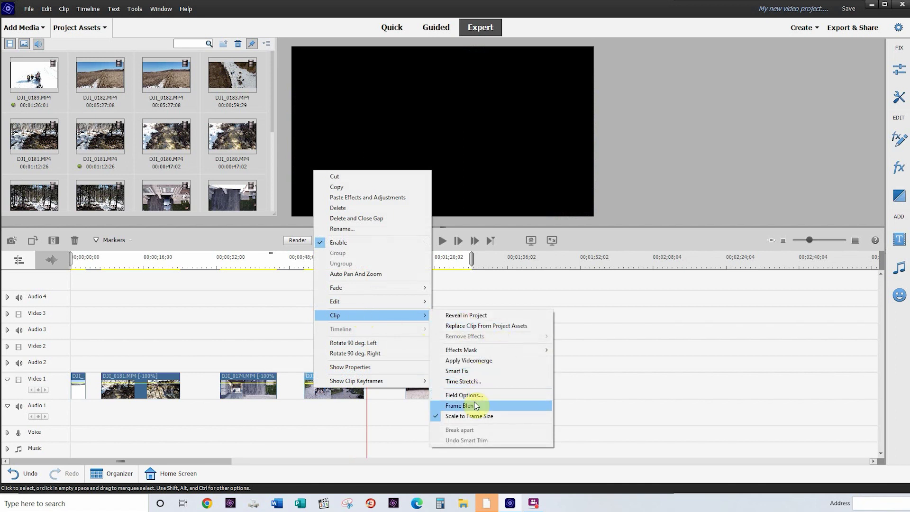
pyautogui.click(463, 381)
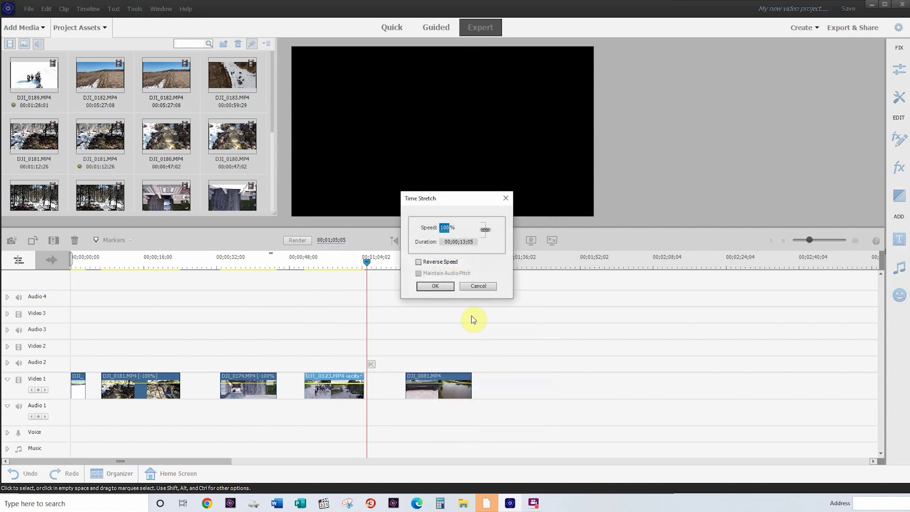
pyautogui.click(419, 262)
pyautogui.click(439, 286)
pyautogui.click(303, 261)
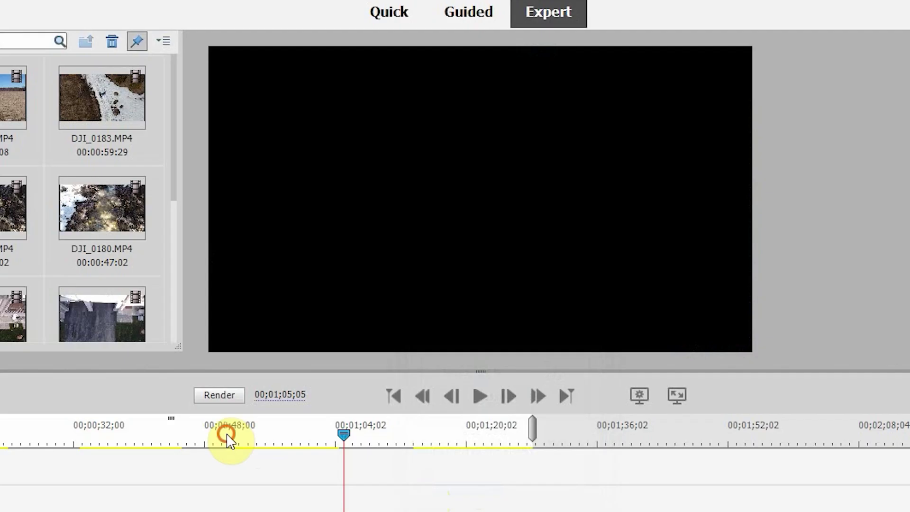
pyautogui.click(478, 395)
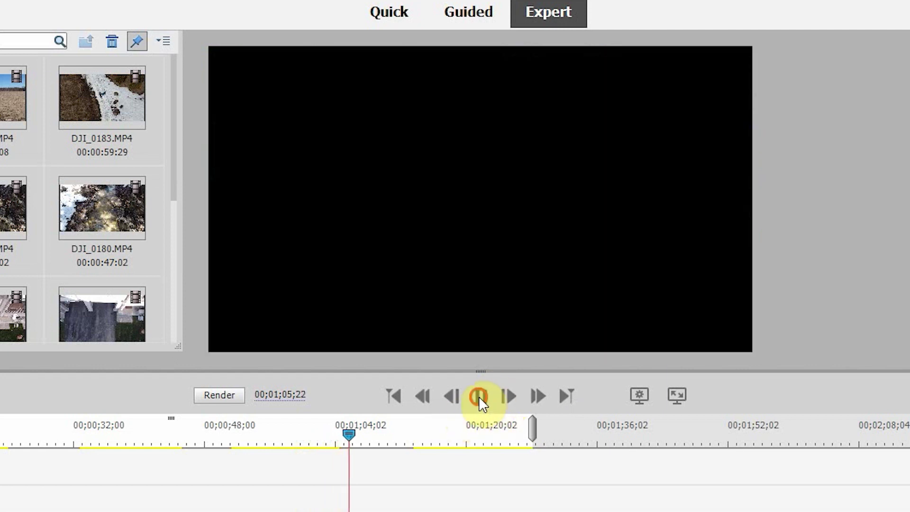
# - Scrub to the final DJI_0081 river clip and enable Reverse Speed on it
pyautogui.click(480, 396)
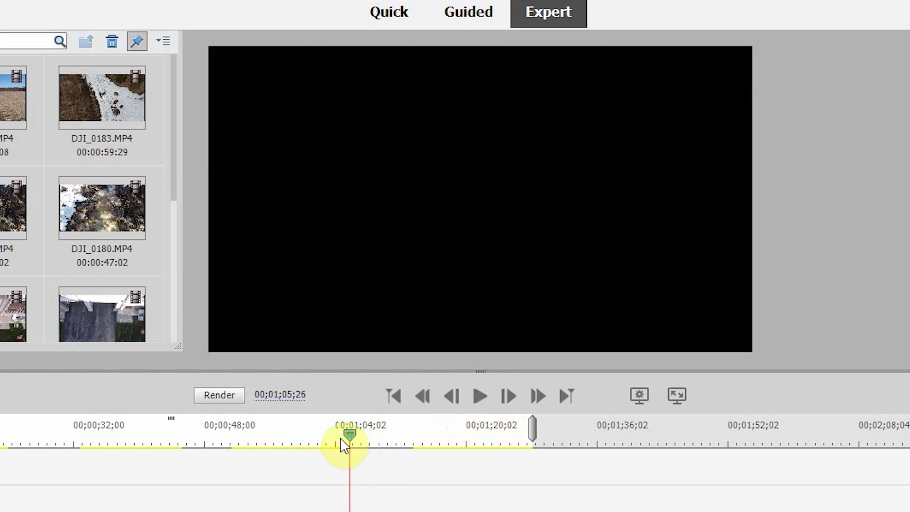
pyautogui.moveTo(339, 436); pyautogui.dragTo(535, 503)
pyautogui.rightClick(536, 503)
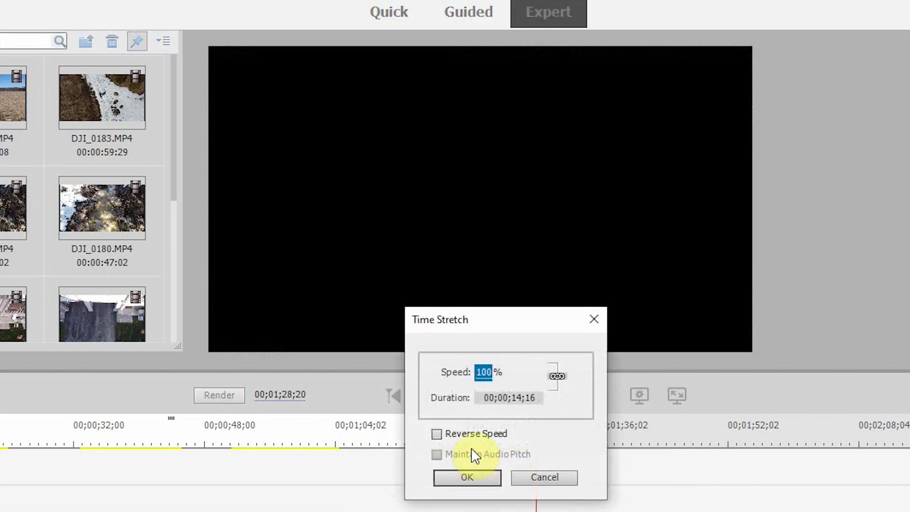
pyautogui.click(459, 435)
pyautogui.click(460, 480)
# - Play the reversed river clip to the timeline end at 00;01;28;05 and save the project
pyautogui.click(409, 443)
pyautogui.click(480, 396)
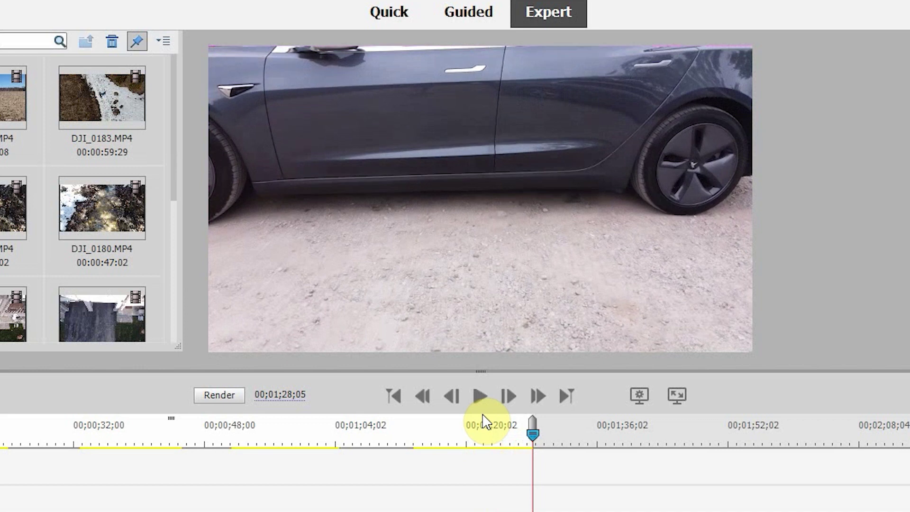
pyautogui.hotkey('ctrl', 's')
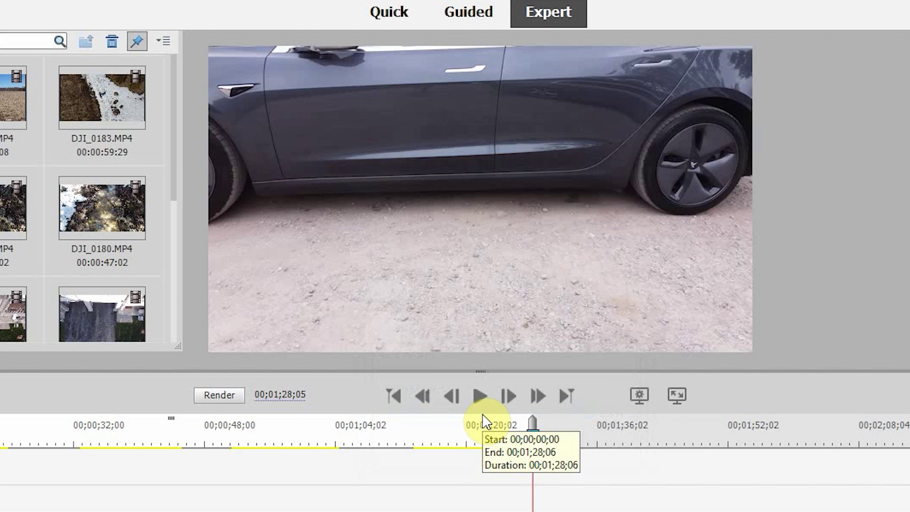
pyautogui.click(446, 419)
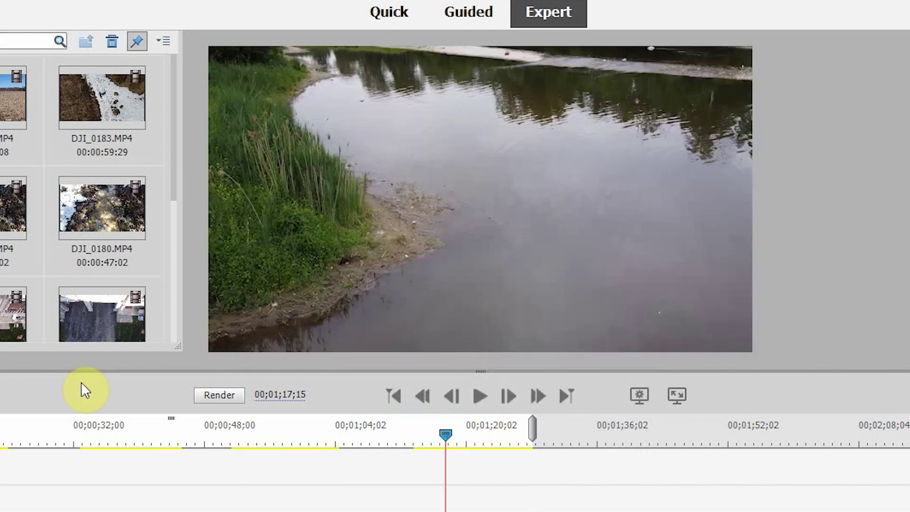